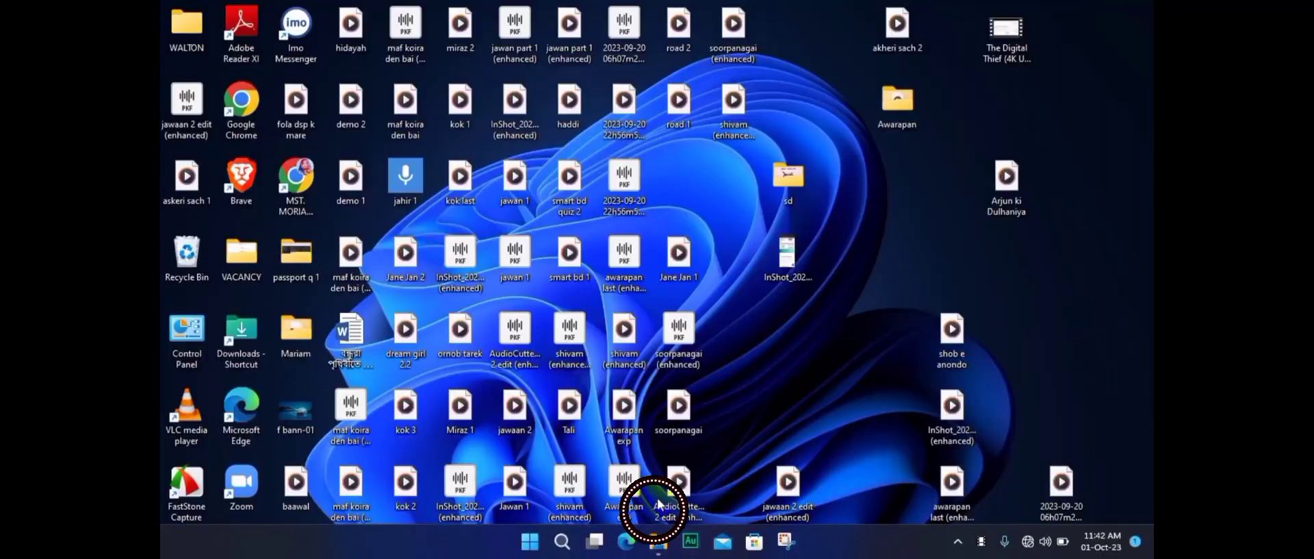
# Search for Adobe Audition 2019 on the computer and launch it.
pyautogui.click(562, 541)
pyautogui.write('adobe Audition 2019')
pyautogui.click(518, 180)
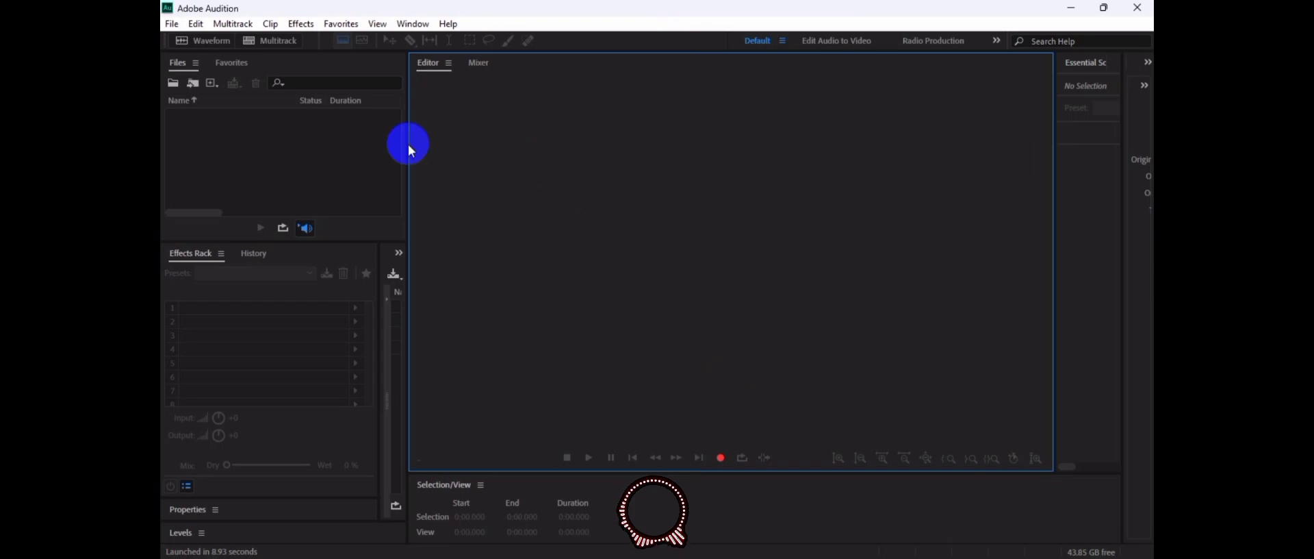
# Open the audio file shivam.mp3 from the Music folder in the waveform editor.
pyautogui.click(174, 26)
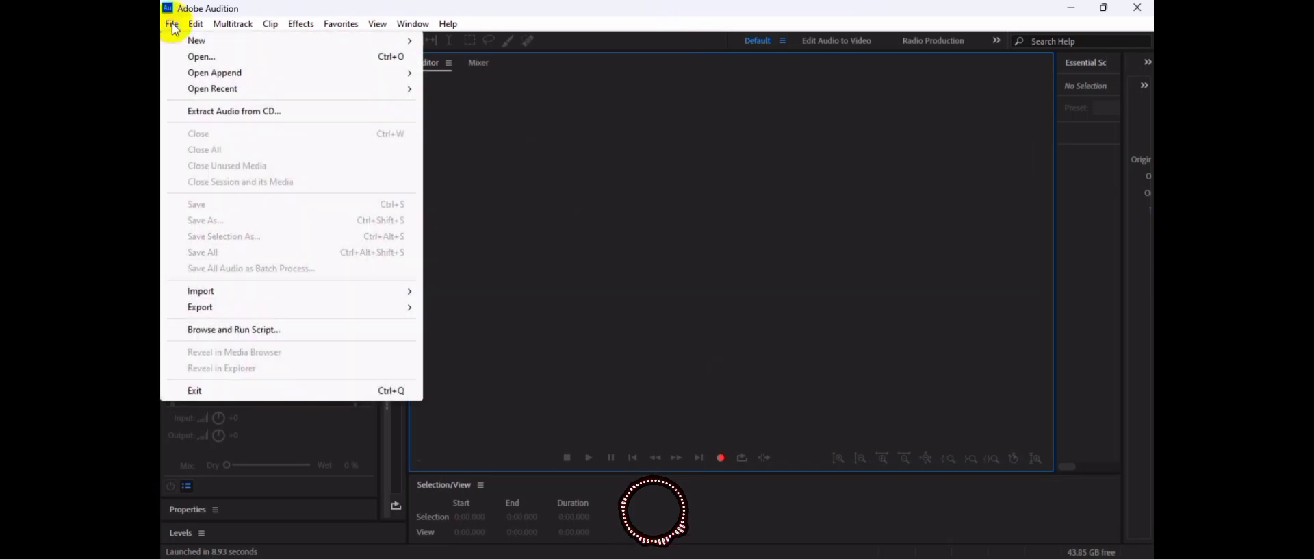
pyautogui.click(199, 59)
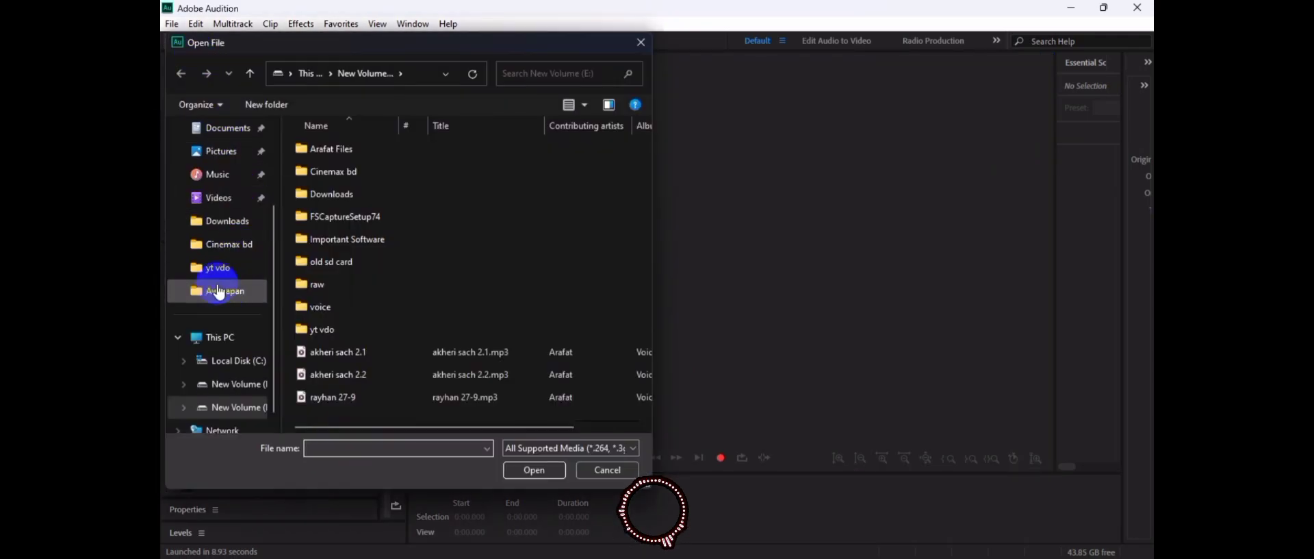
pyautogui.click(219, 247)
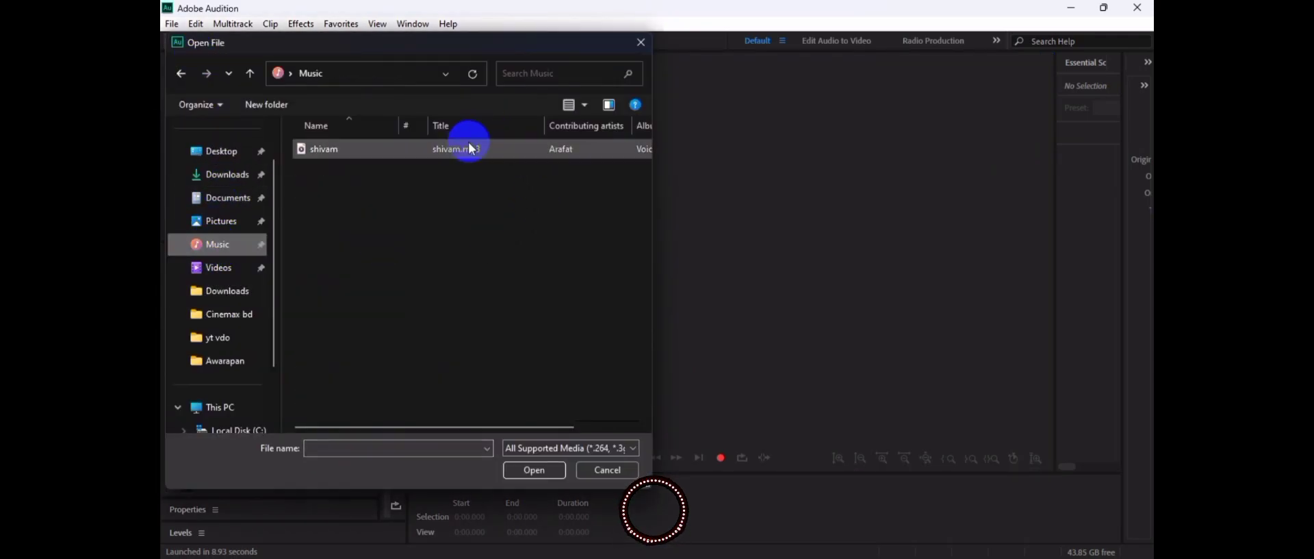
pyautogui.click(493, 171)
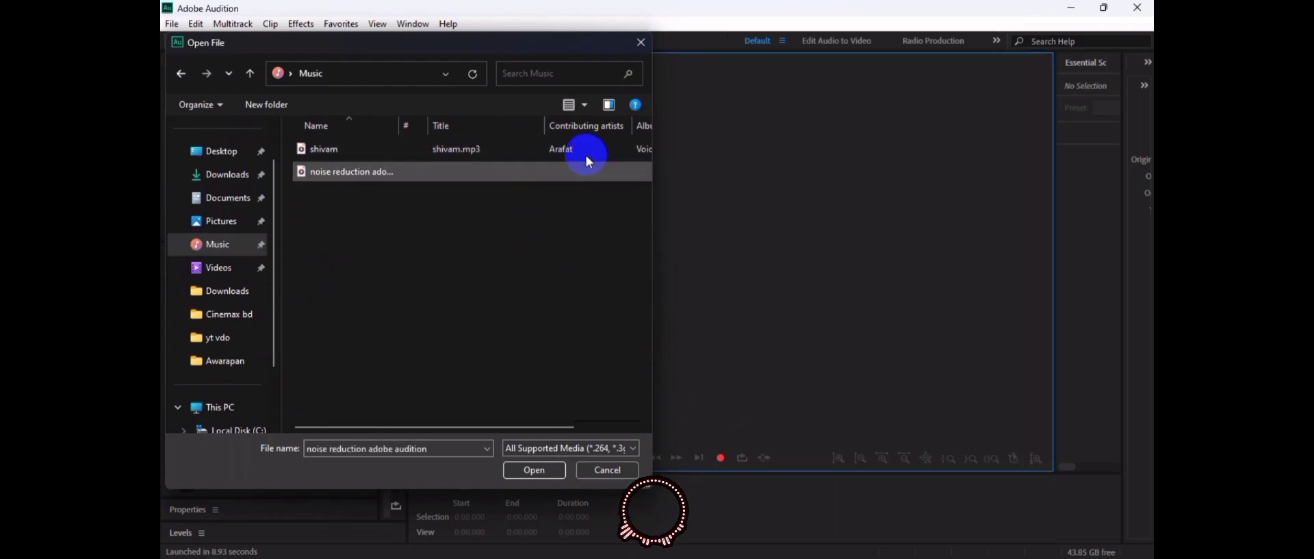
pyautogui.doubleClick(516, 153)
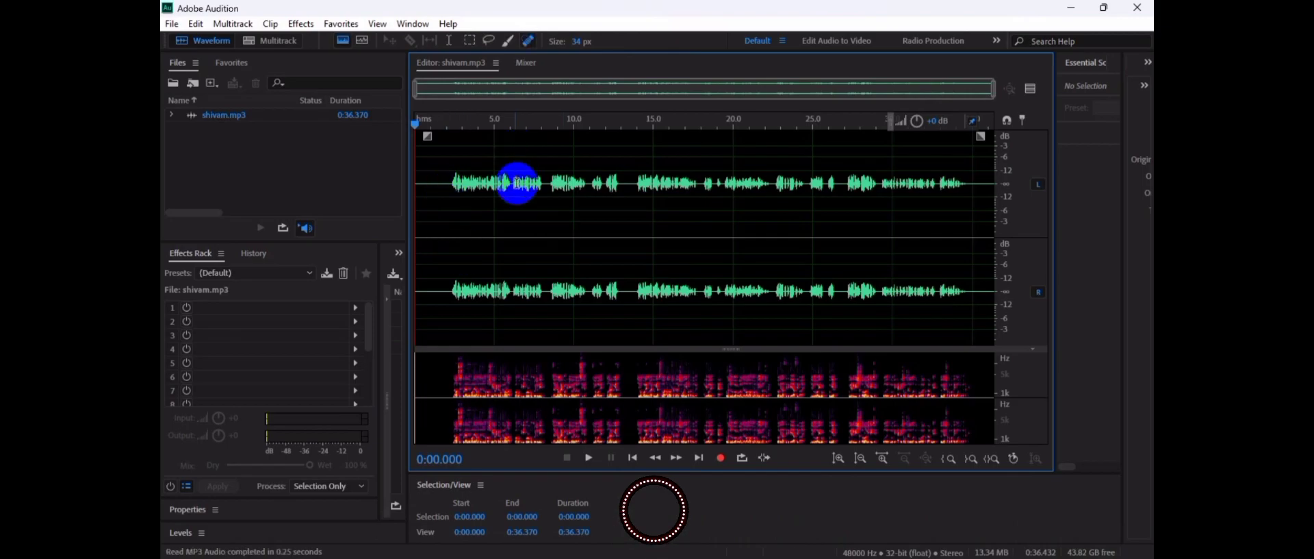
pyautogui.doubleClick(334, 175)
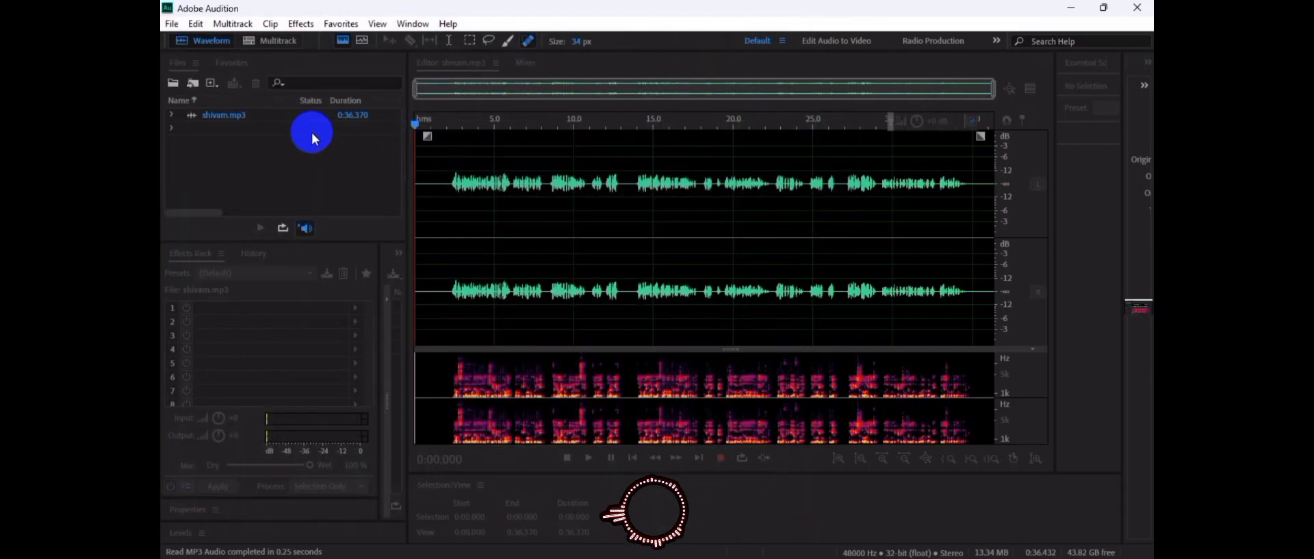
pyautogui.click(245, 115)
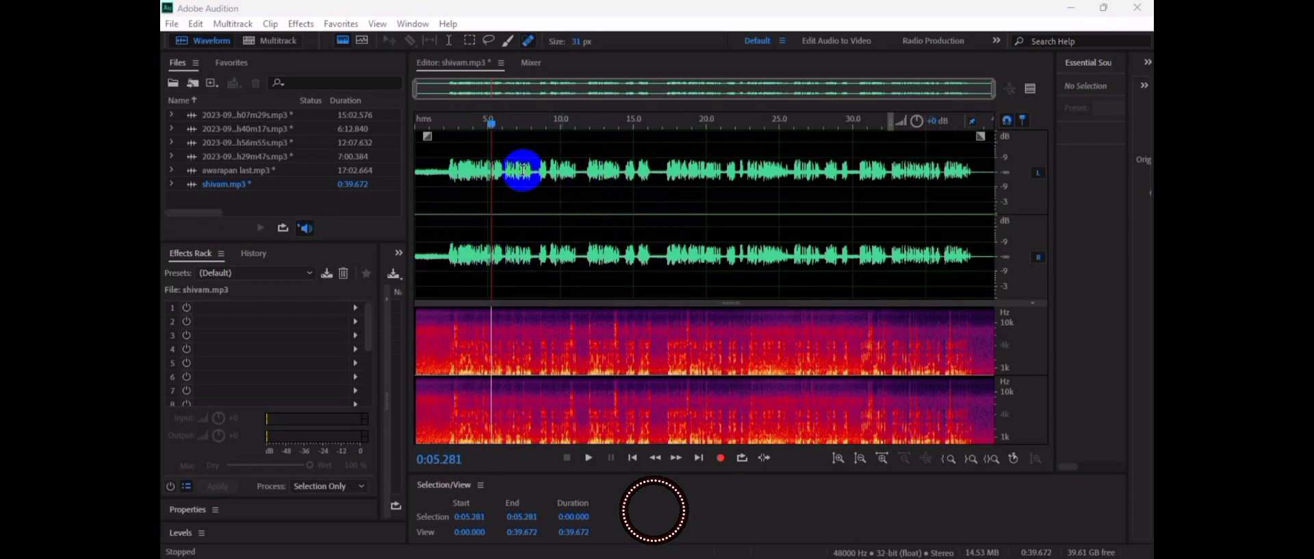
pyautogui.scroll(3, 698, 264)
pyautogui.moveTo(786, 220); pyautogui.dragTo(1150, 243)
pyautogui.press('\\')
pyautogui.click(958, 254)
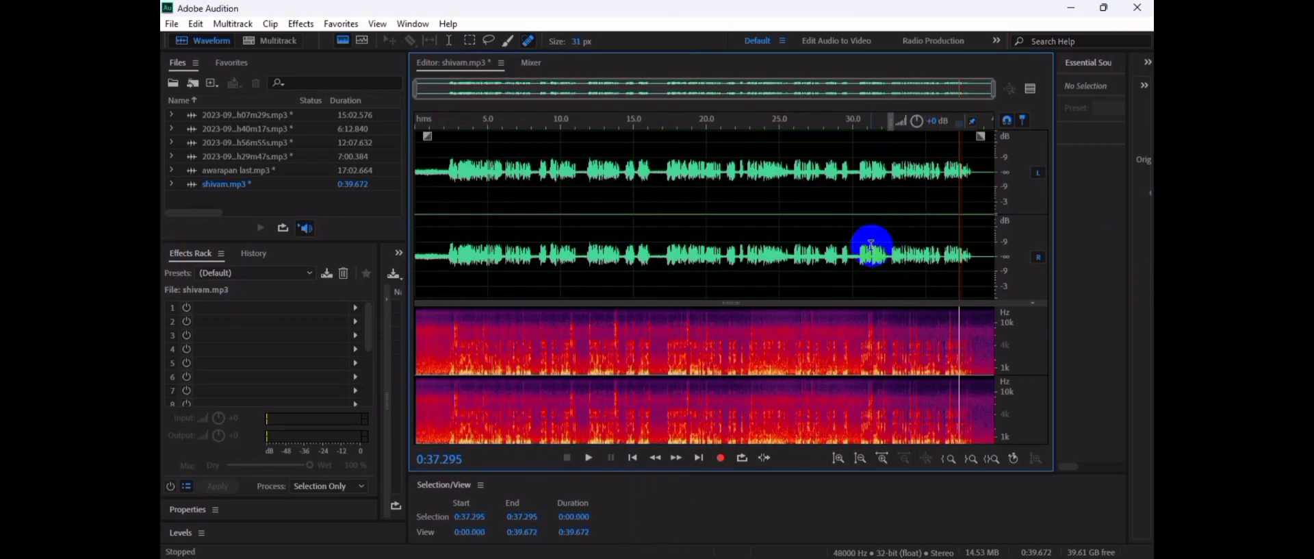
pyautogui.scroll(1, 540, 223)
pyautogui.click(540, 223)
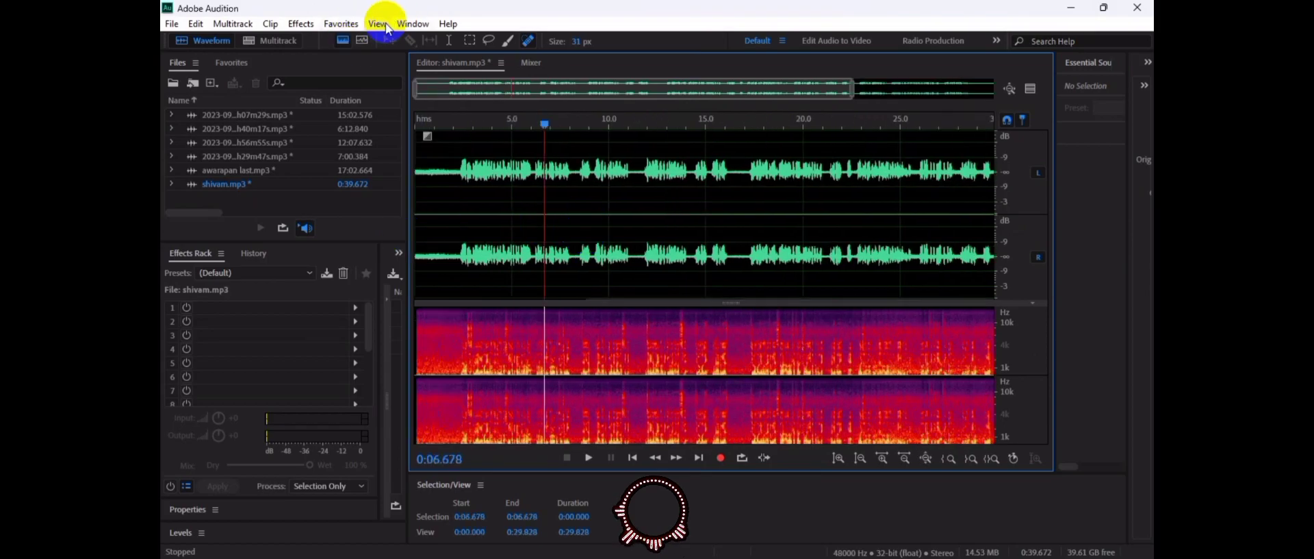
# Hide the spectral frequency display, dismiss the new multitrack session dialog, and show the spectral display again.
pyautogui.click(377, 24)
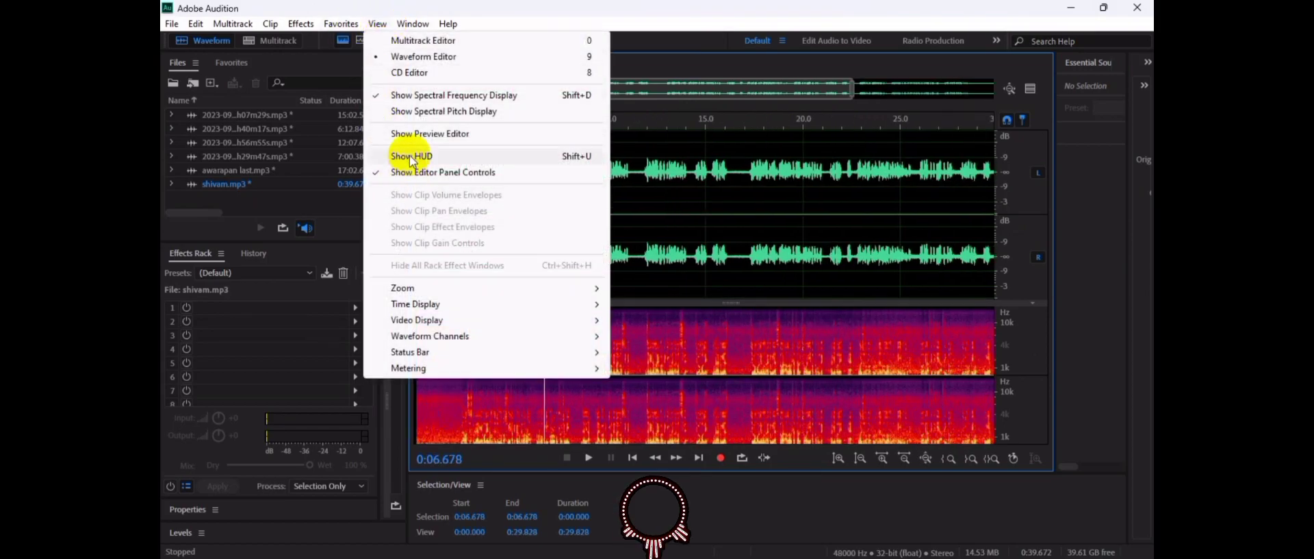
pyautogui.click(411, 95)
pyautogui.hotkey('ctrl', 'n')
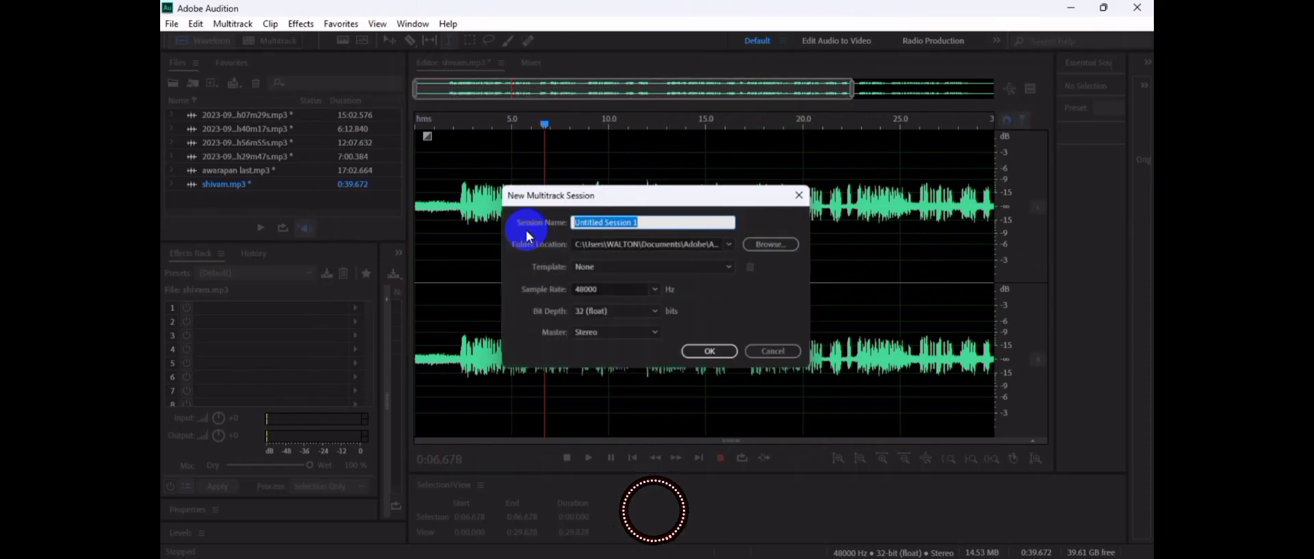
pyautogui.click(768, 349)
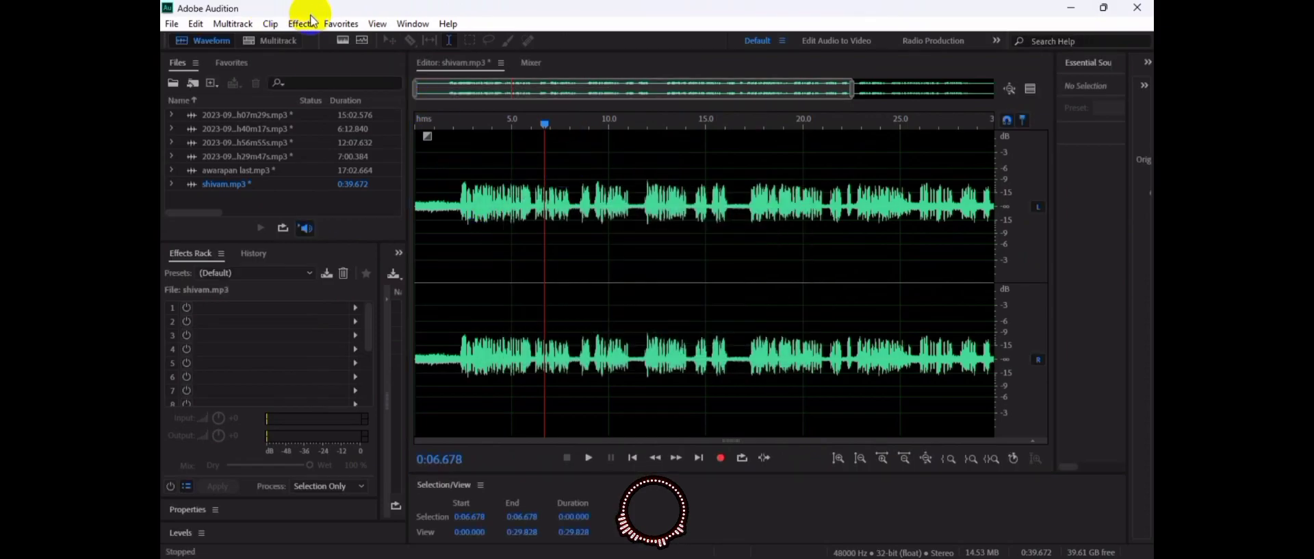
pyautogui.click(376, 24)
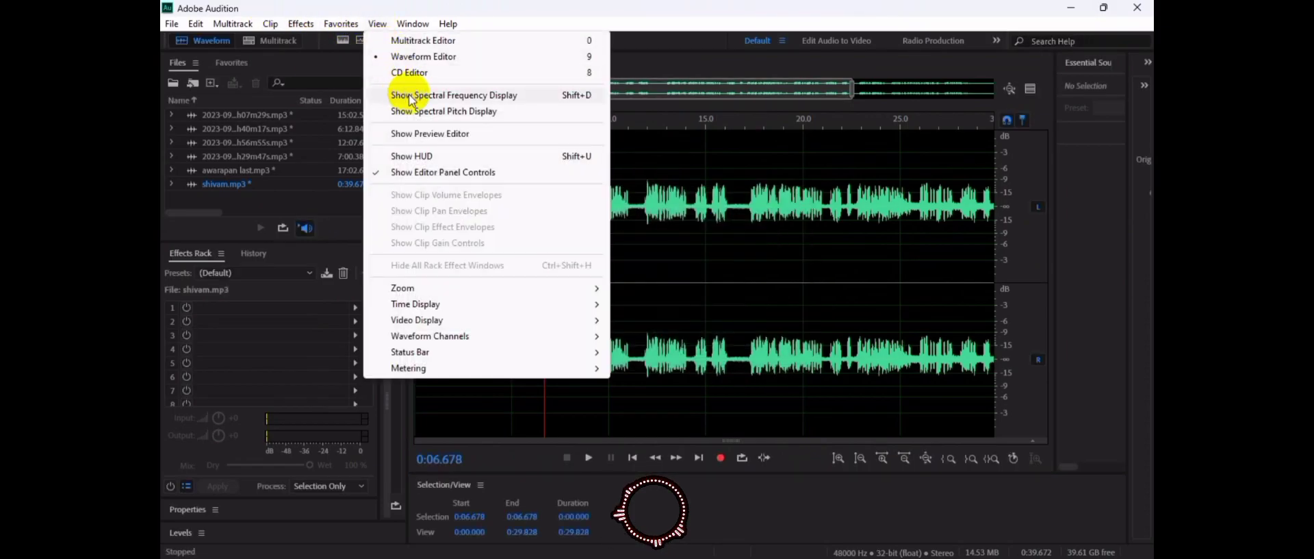
pyautogui.click(411, 100)
# Play shivam.mp3 from the 1-second mark to hear the opening background noise and the first speech.
pyautogui.click(447, 291)
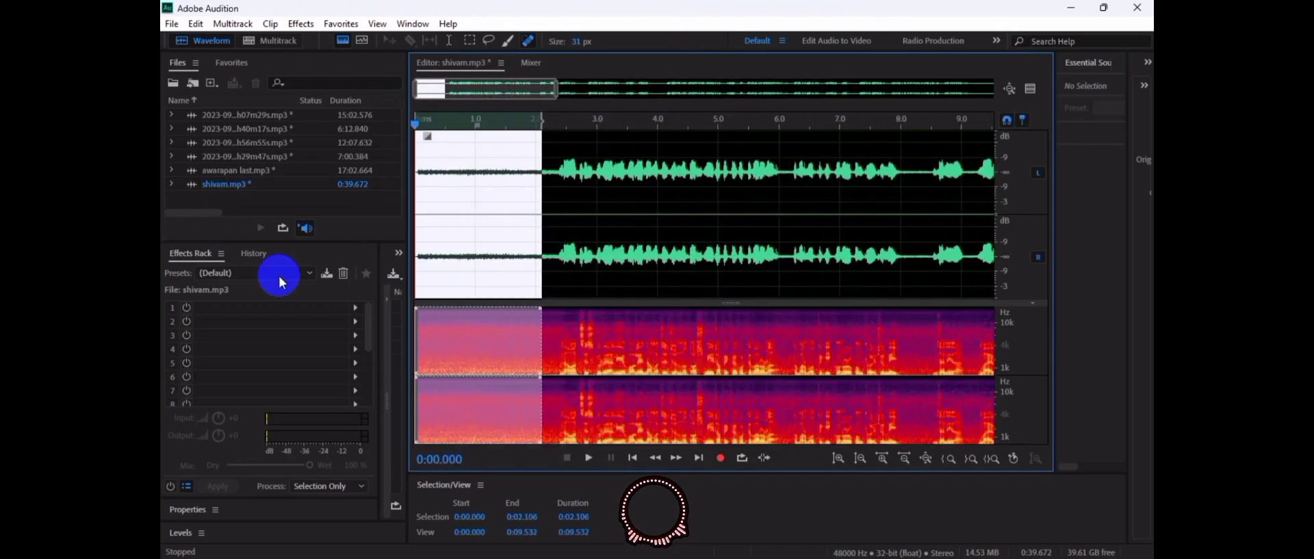
pyautogui.click(514, 205)
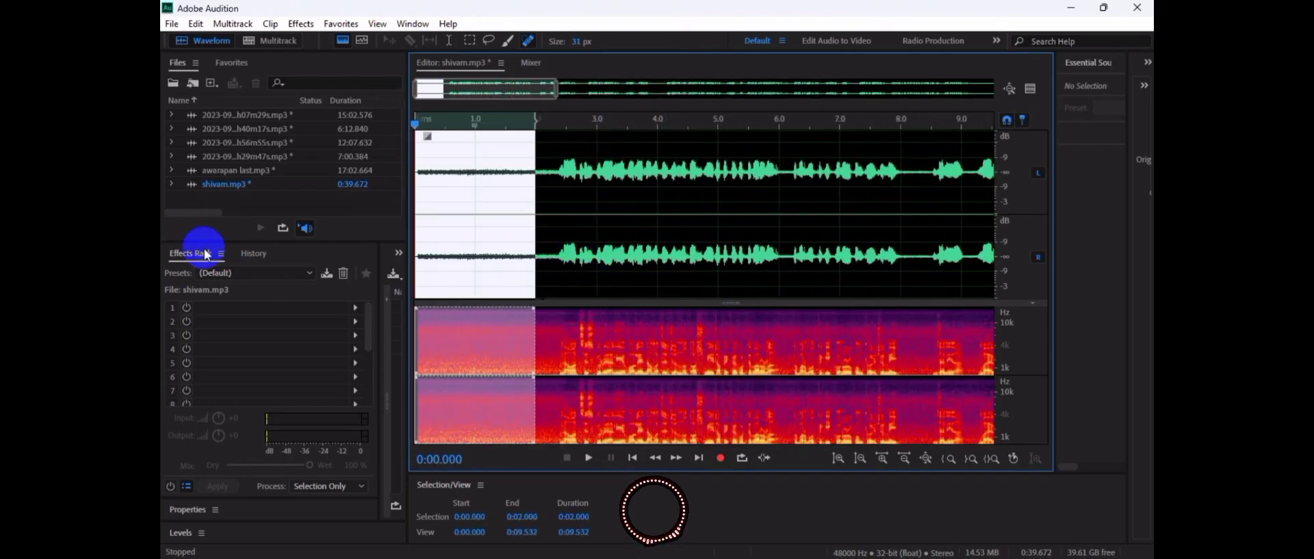
pyautogui.click(474, 255)
pyautogui.press('space')
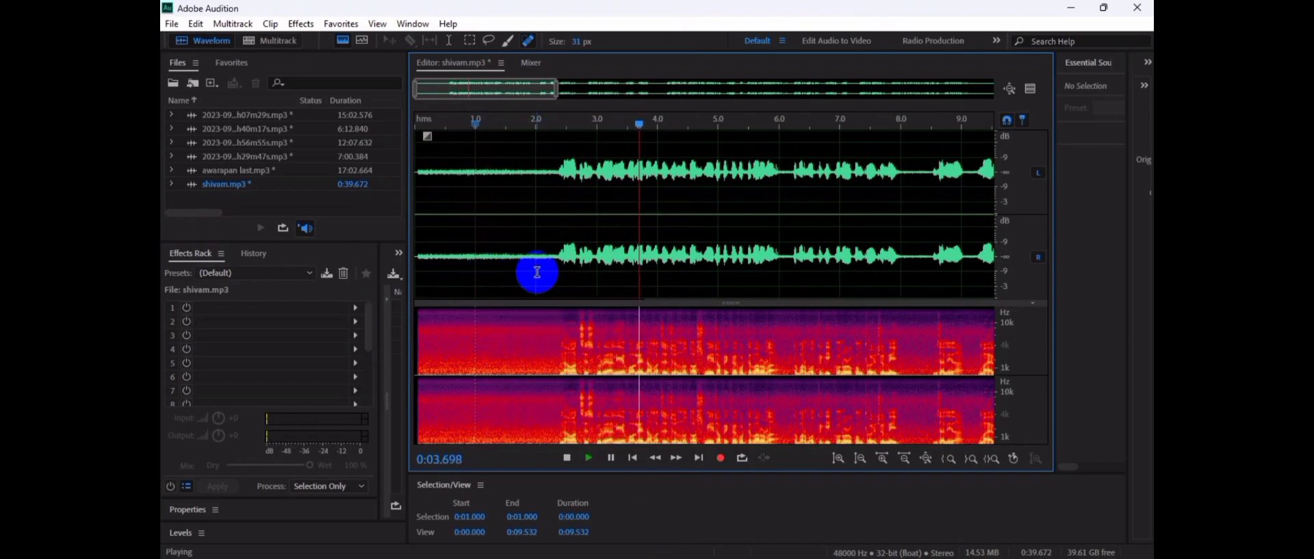
pyautogui.scroll(-2, 537, 272)
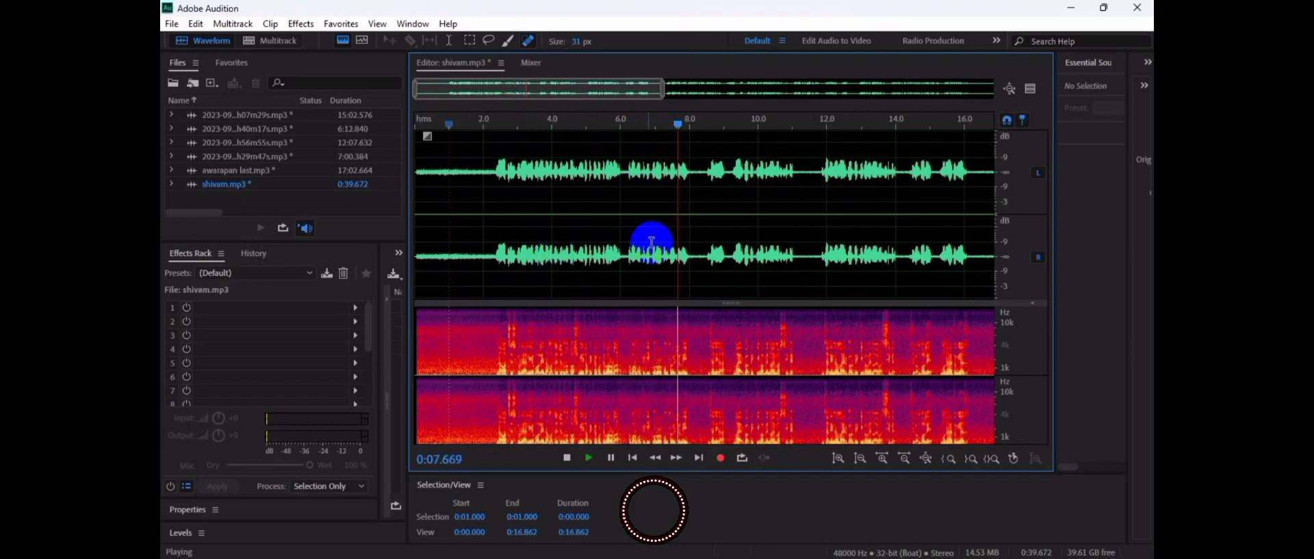
pyautogui.moveTo(650, 260); pyautogui.dragTo(650, 287)
# Replay the speech-free opening from about 0.64 seconds and stop before the voice begins.
pyautogui.click(432, 259)
pyautogui.scroll(3, 434, 258)
pyautogui.press('space')
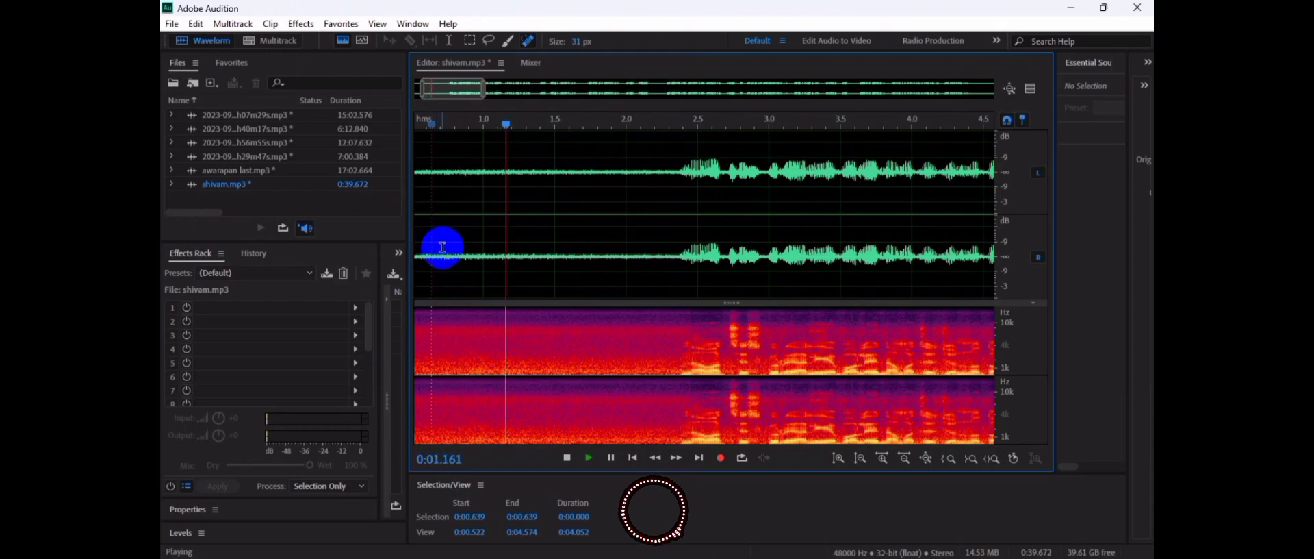
pyautogui.press('space')
pyautogui.click(516, 251)
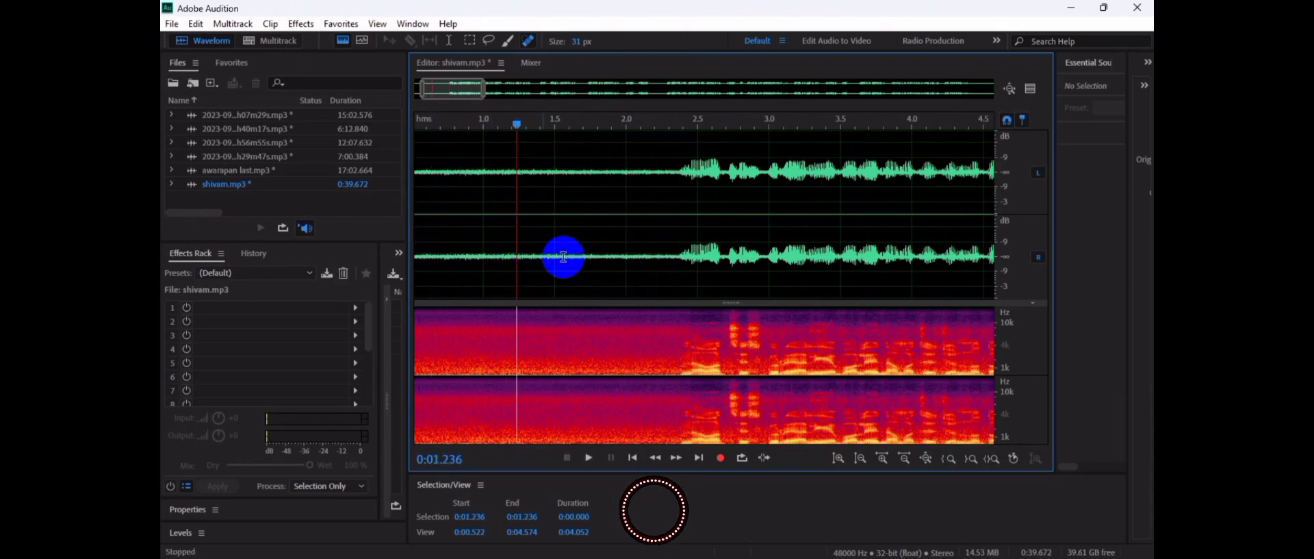
# Select the speech-free opening from 0 to about 2.2 seconds, capture it as the noise print, and clear the selection.
pyautogui.moveTo(601, 239); pyautogui.dragTo(519, 229)
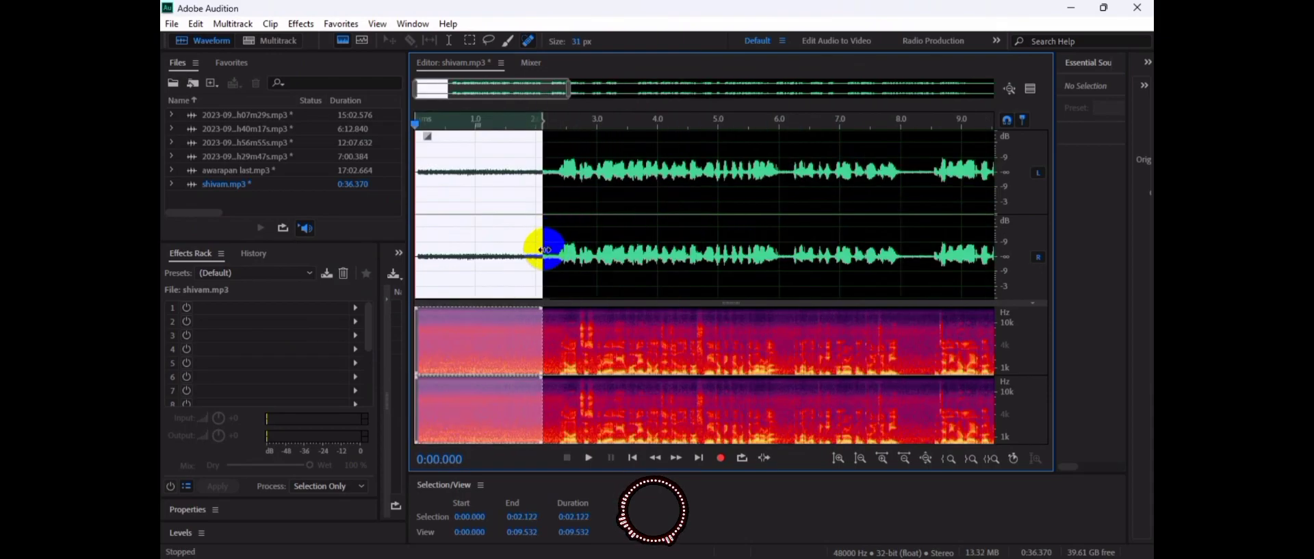
pyautogui.moveTo(546, 250)
pyautogui.mouseDown()
pyautogui.moveTo(523, 258)
pyautogui.moveTo(550, 266)
pyautogui.mouseUp()
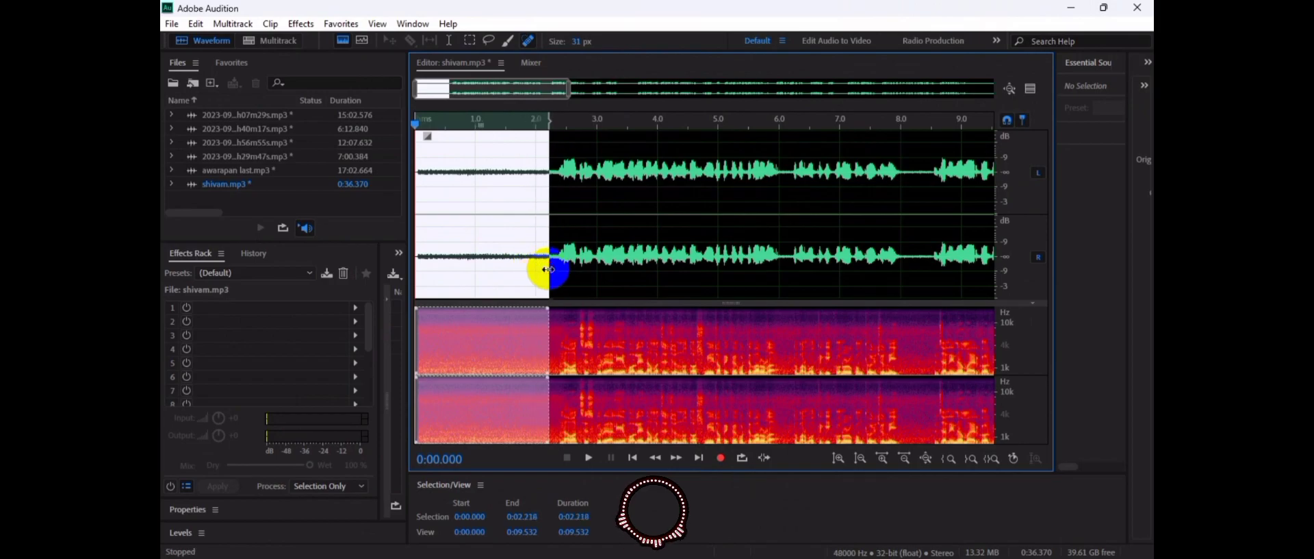
pyautogui.click(301, 25)
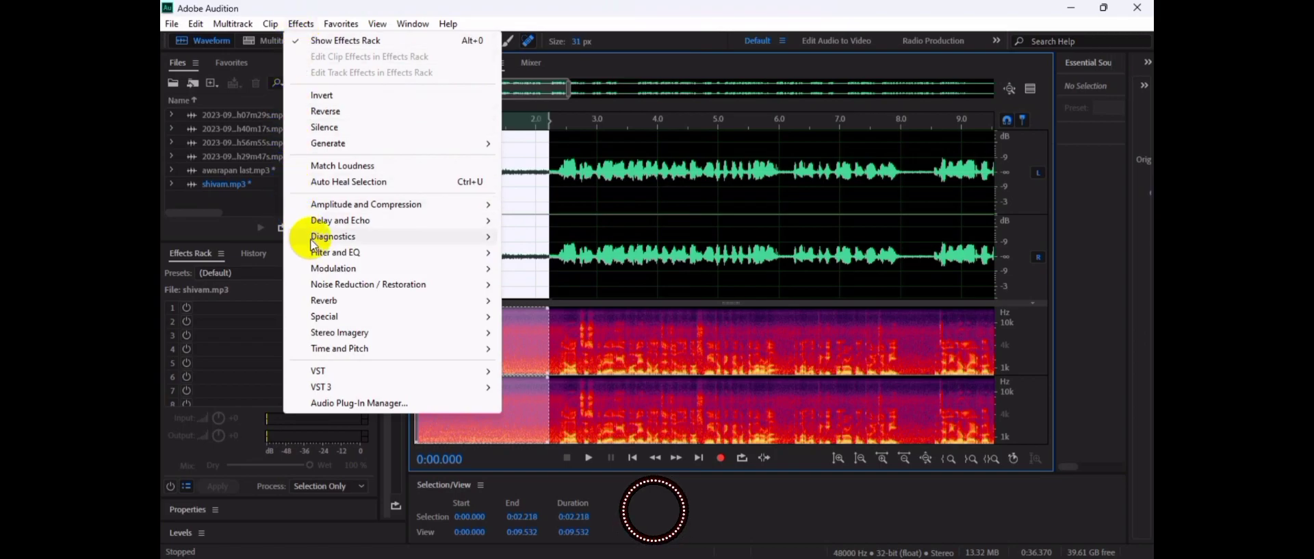
pyautogui.moveTo(378, 286)
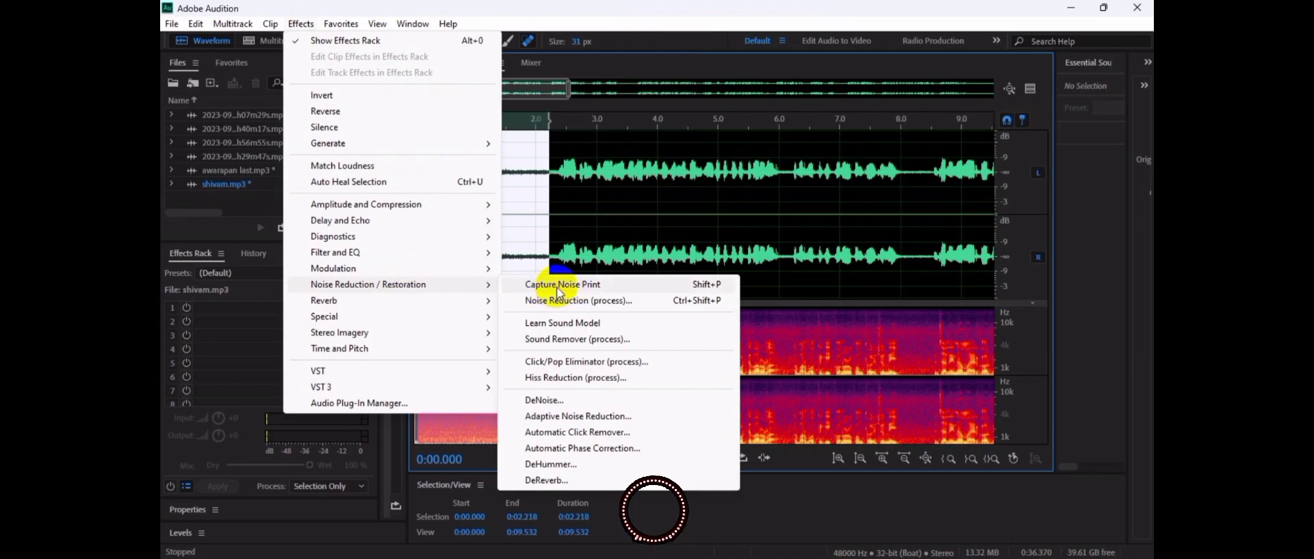
pyautogui.click(626, 289)
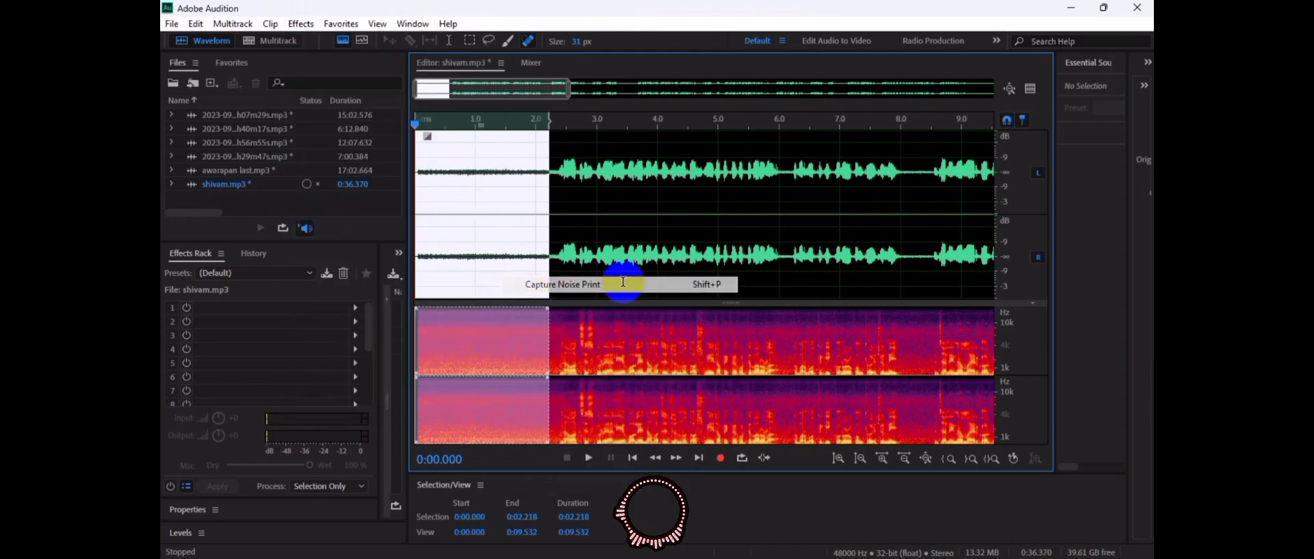
pyautogui.click(486, 233)
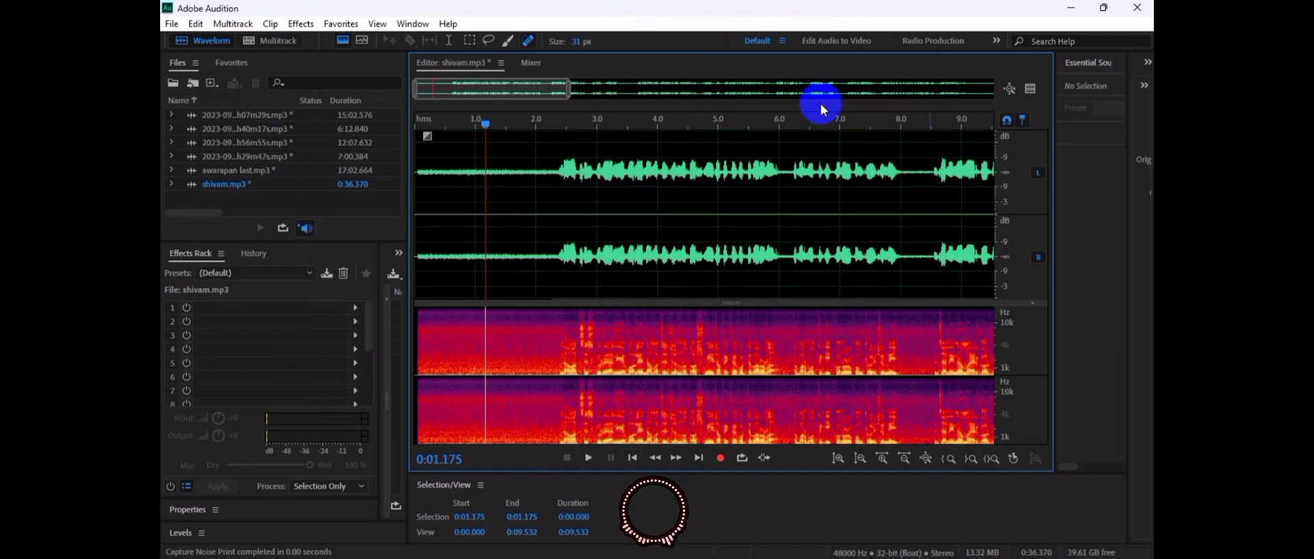
# Open the Noise Reduction process with 100% noise reduction and 100 dB reduce-by, and select the entire file.
pyautogui.click(300, 24)
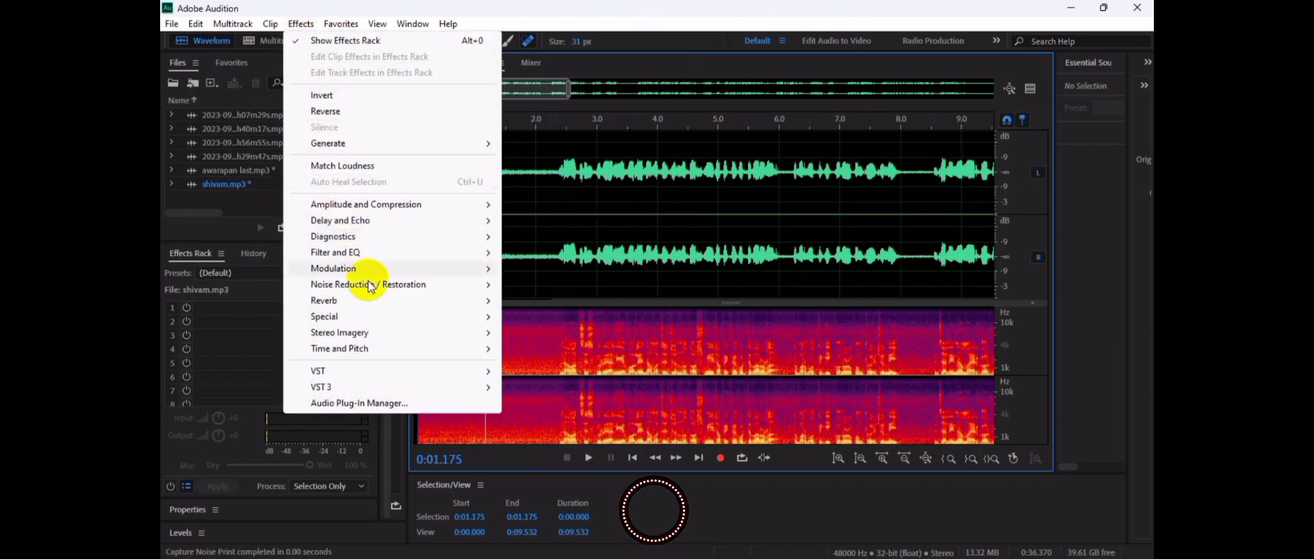
pyautogui.moveTo(373, 284)
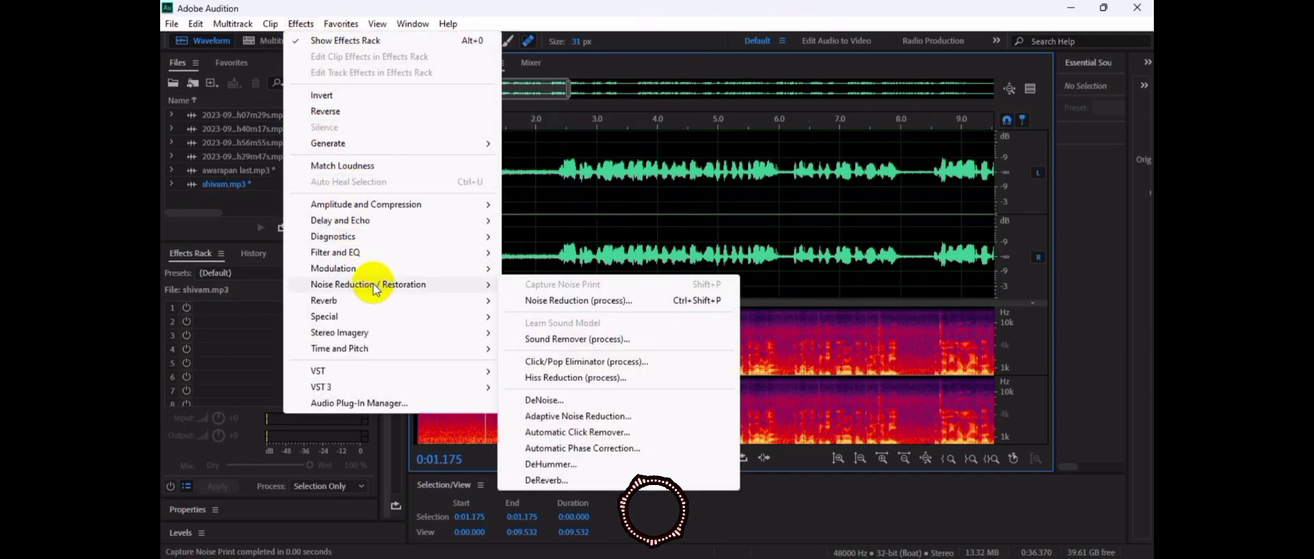
pyautogui.click(561, 300)
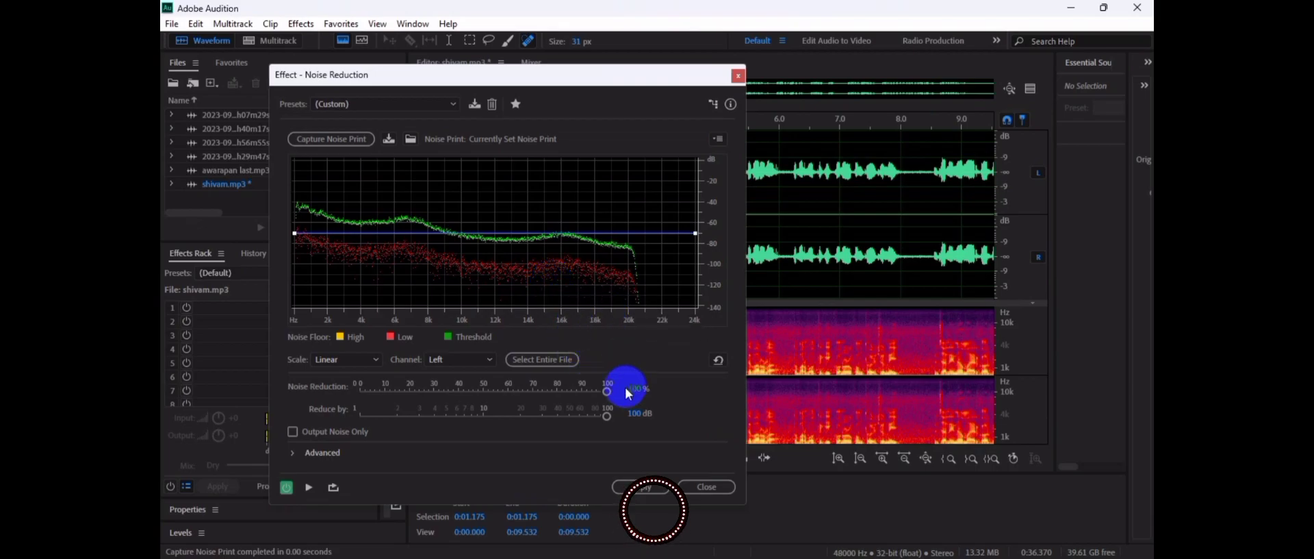
pyautogui.moveTo(600, 392); pyautogui.dragTo(687, 424)
pyautogui.click(545, 362)
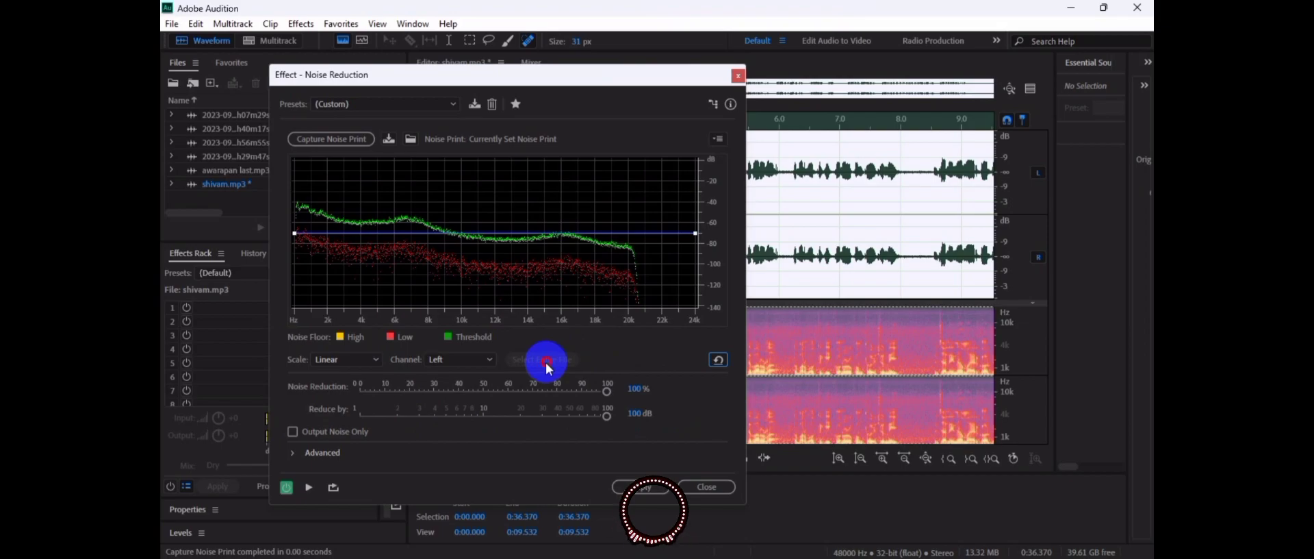
# Move the Noise Reduction dialog off the waveform's start and preview the effect on the opening noise.
pyautogui.click(632, 485)
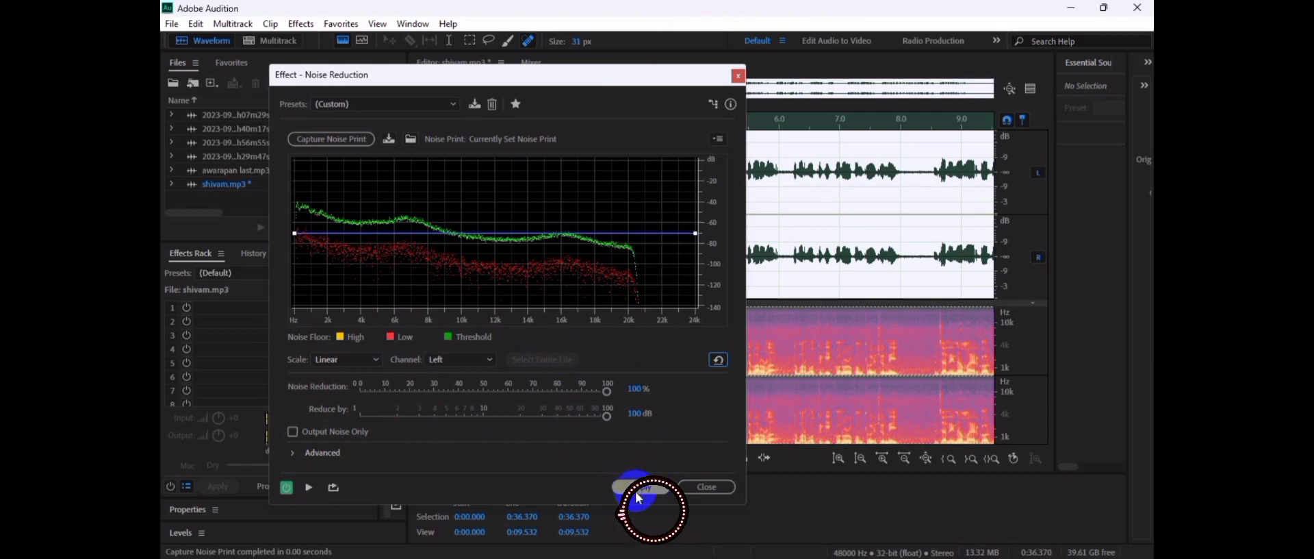
pyautogui.moveTo(568, 73); pyautogui.dragTo(883, 112)
pyautogui.click(586, 541)
pyautogui.click(445, 257)
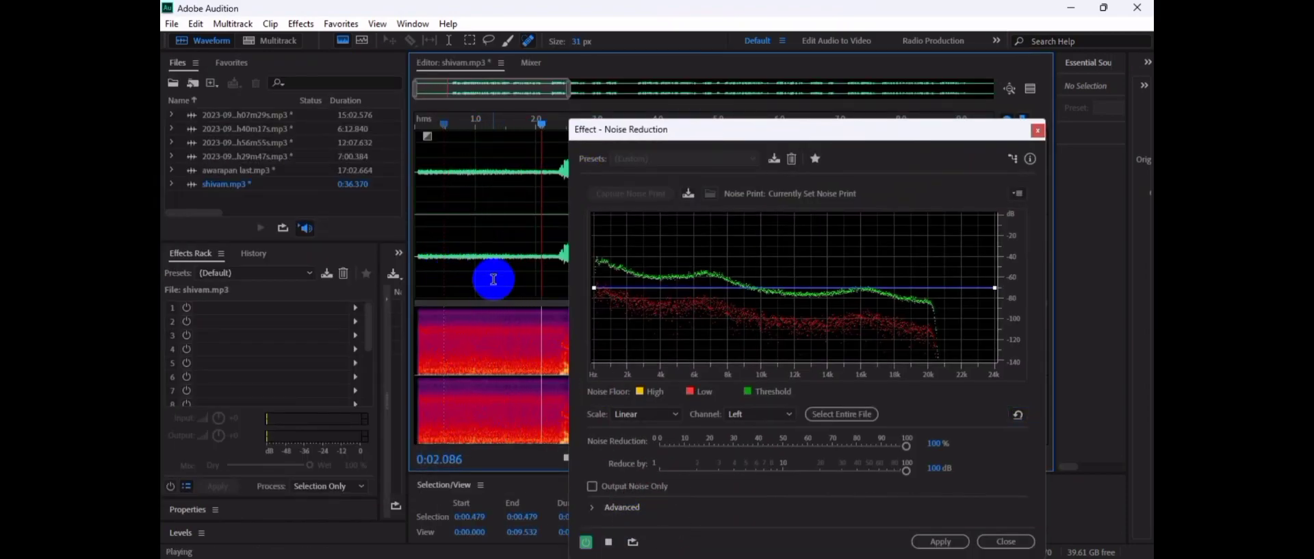
pyautogui.click(462, 182)
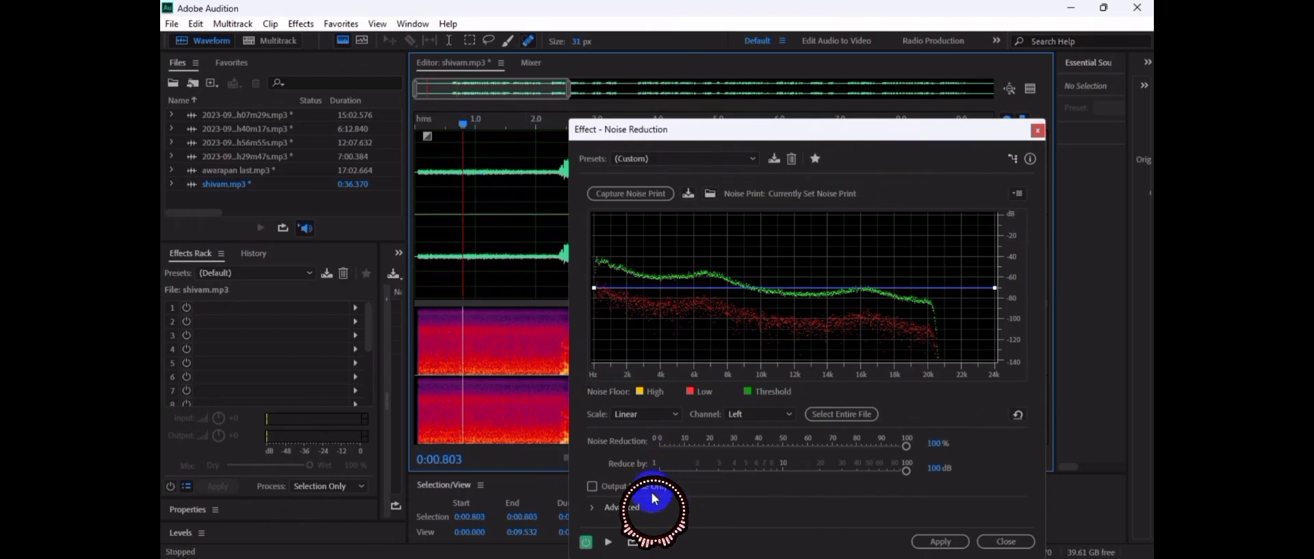
# Compare the opening noise with the Noise Reduction effect bypassed and enabled in the preview.
pyautogui.click(605, 540)
pyautogui.click(452, 238)
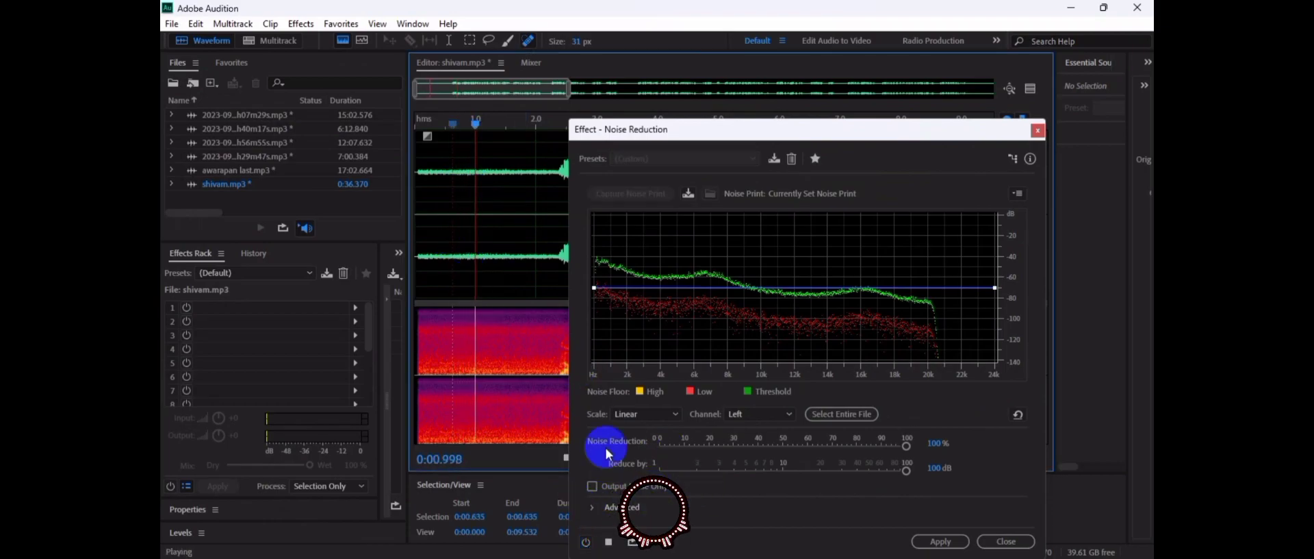
pyautogui.click(608, 541)
pyautogui.tripleClick(446, 240)
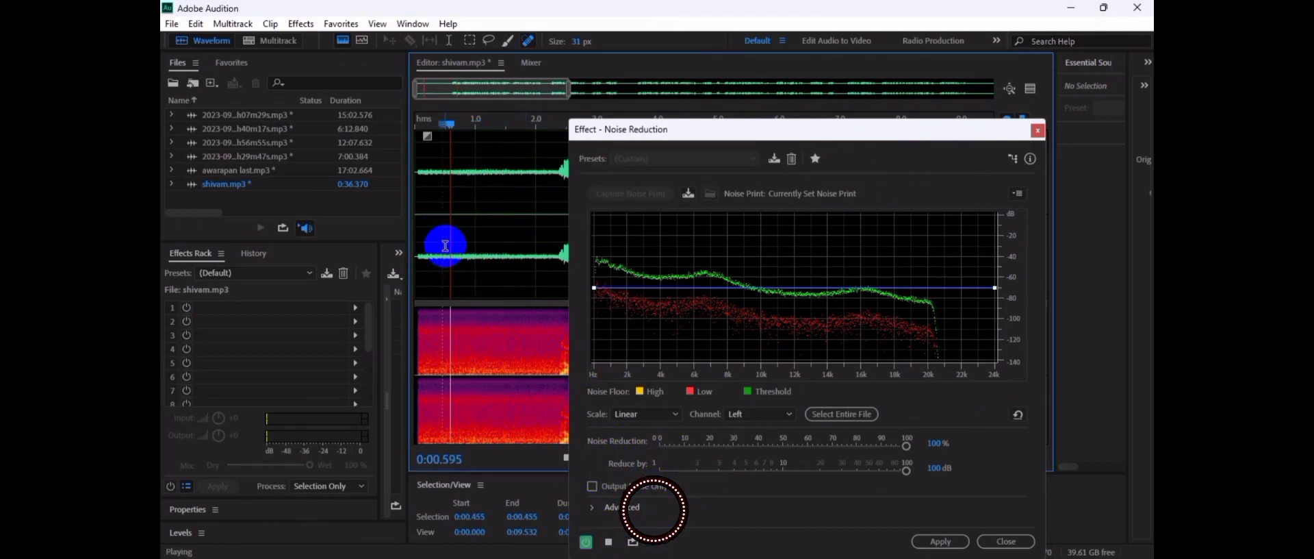
# Apply the noise reduction to the entire file, and select the recording's closing section from 0:30.000 to the end.
pyautogui.click(952, 539)
pyautogui.click(446, 175)
pyautogui.click(517, 236)
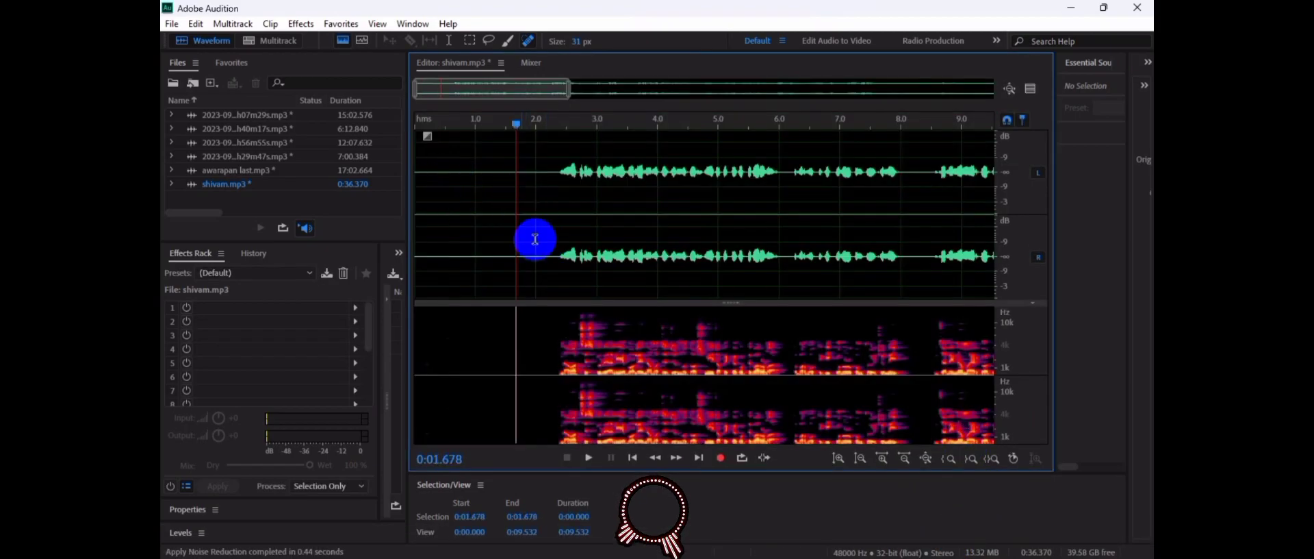
pyautogui.scroll(-2, 601, 247)
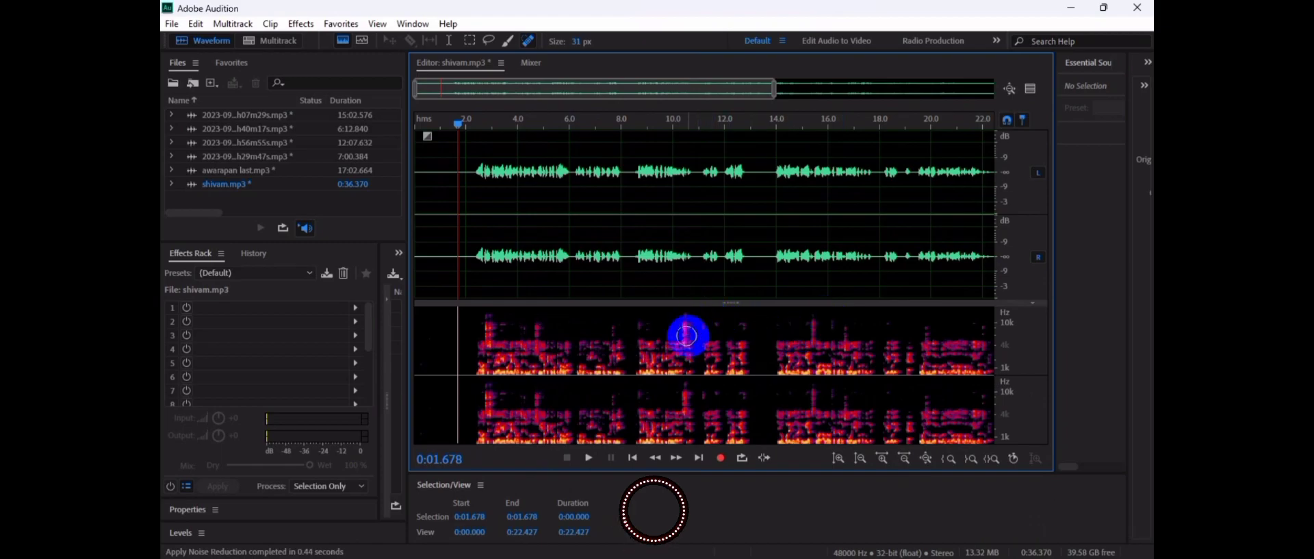
pyautogui.moveTo(761, 340); pyautogui.dragTo(1143, 235)
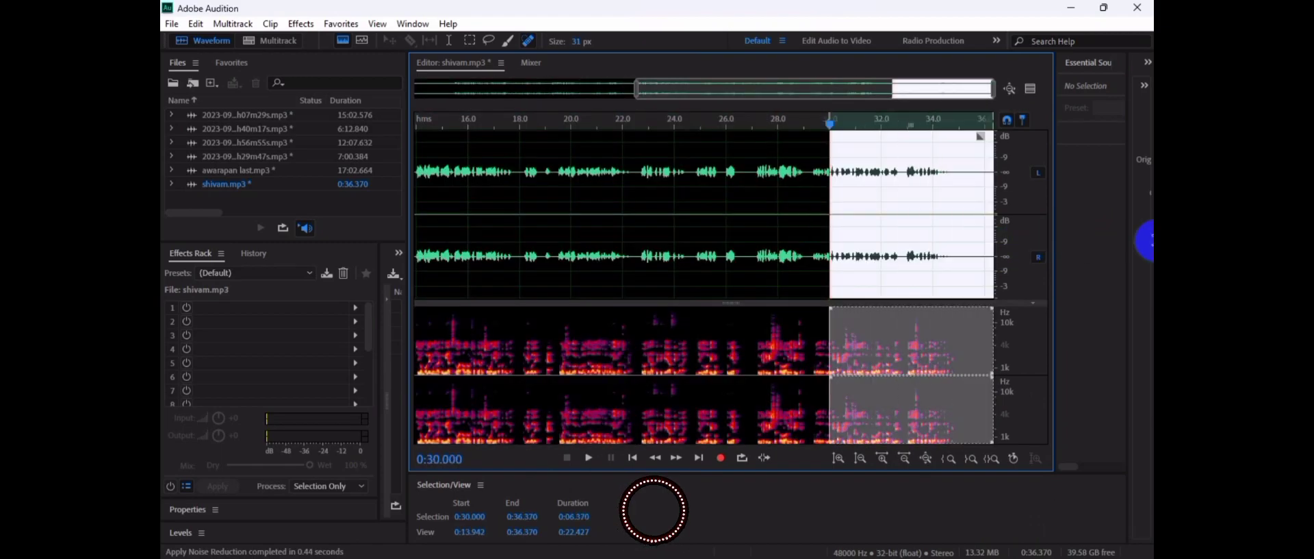
# Listen to the processed shivam recording from near its start and from about 17 seconds, and stop playback.
pyautogui.click(436, 280)
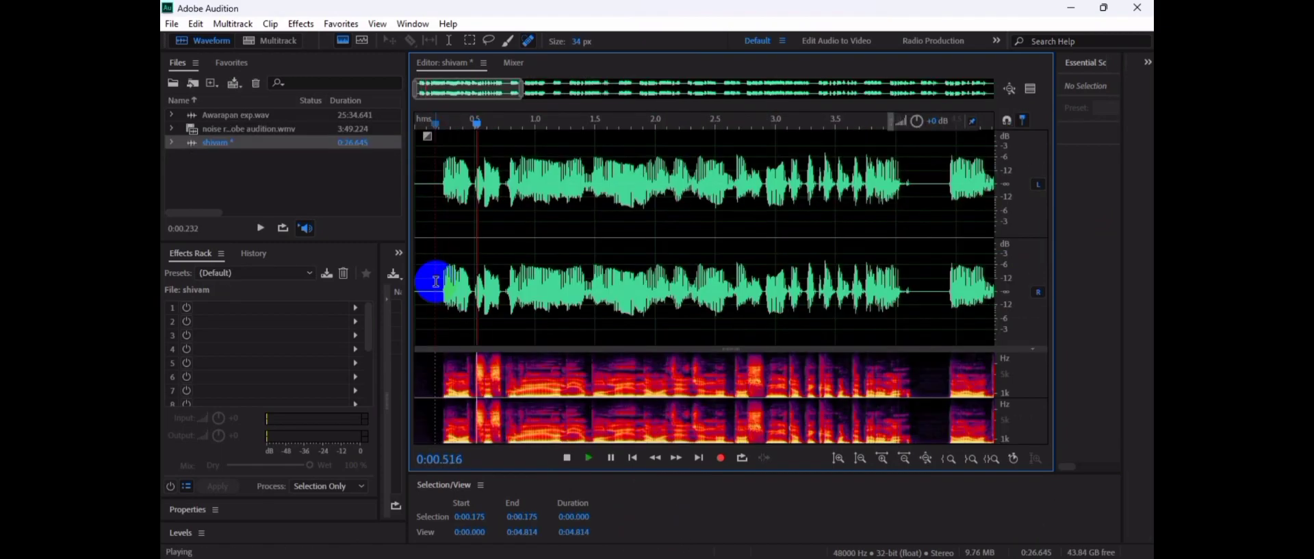
pyautogui.scroll(-3, 436, 281)
pyautogui.click(784, 244)
pyautogui.press('space')
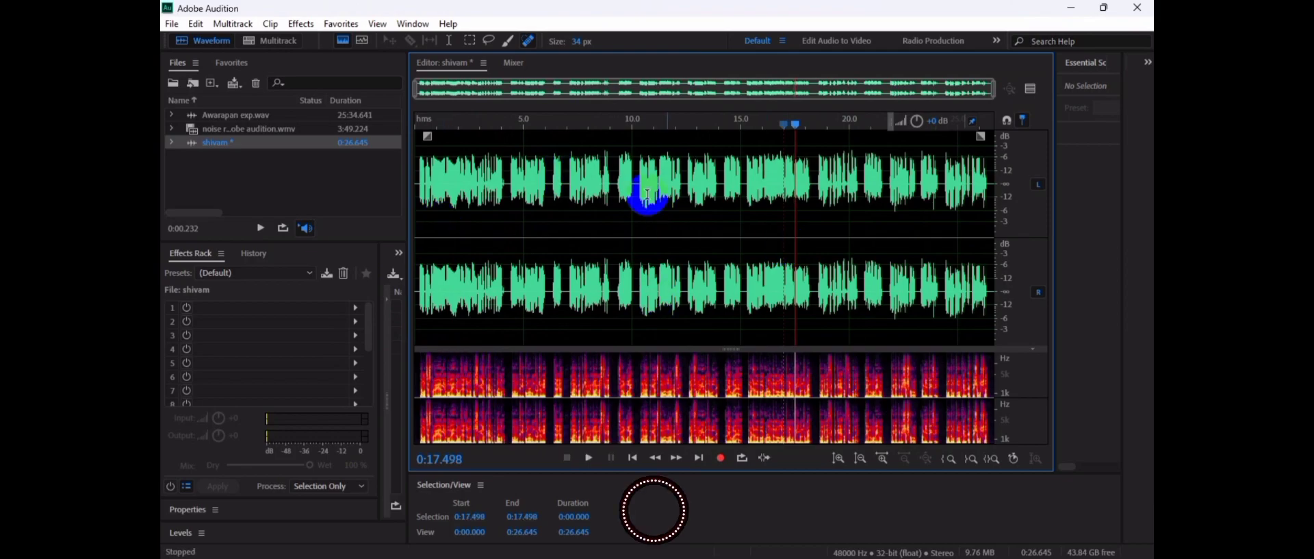
# Play the shivam recording from about 9.9 seconds, stop it, and replay the same passage.
pyautogui.click(630, 211)
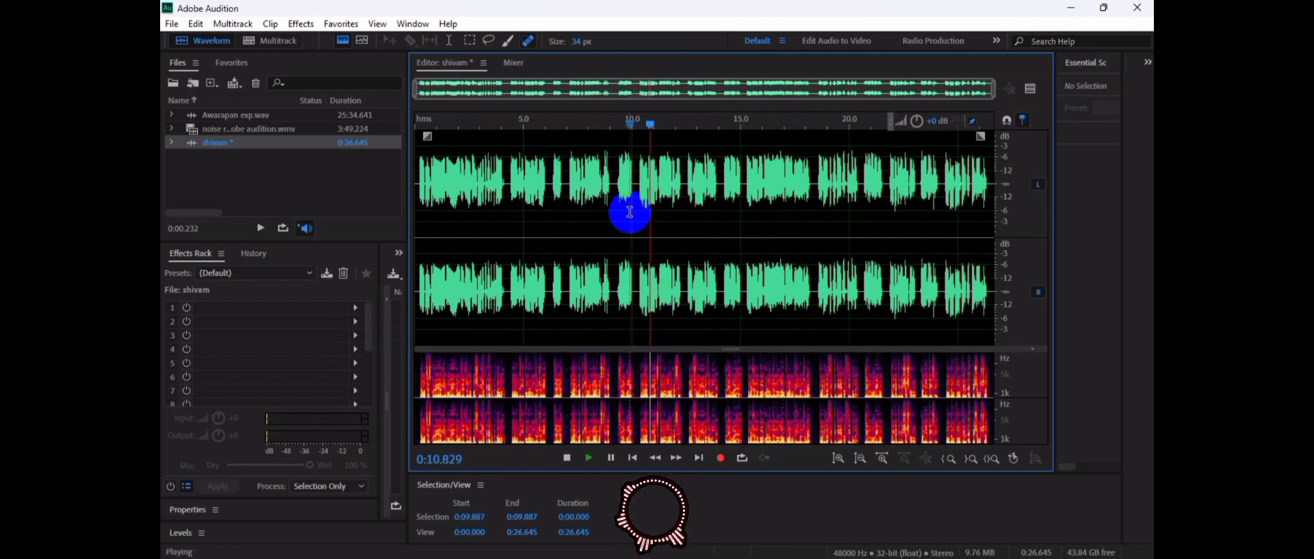
pyautogui.press('space')
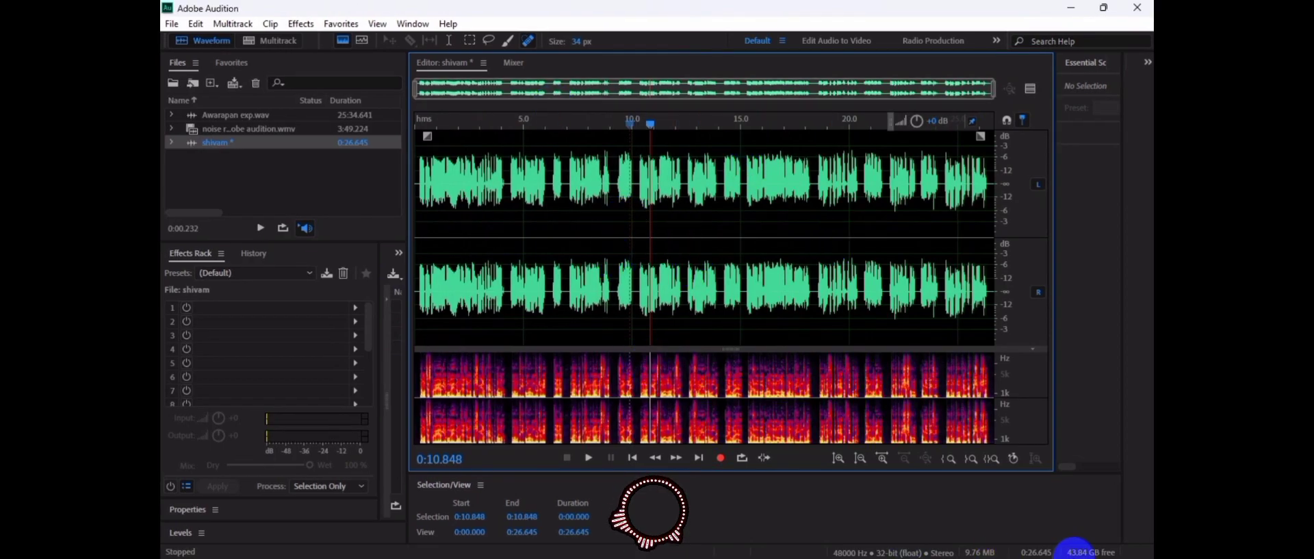
pyautogui.moveTo(1062, 524)
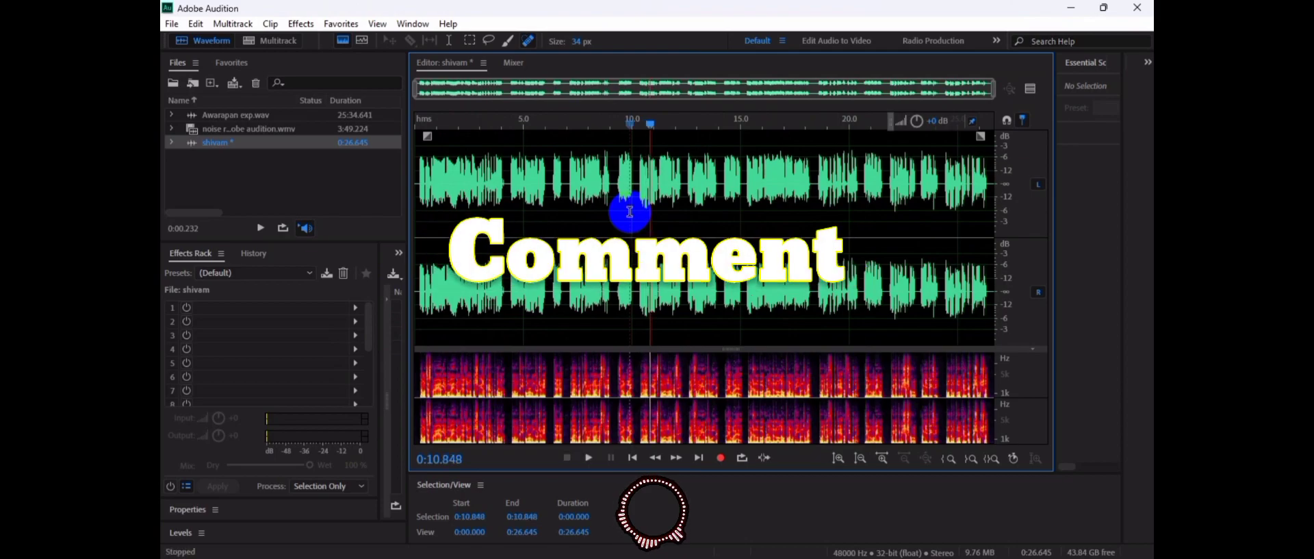
pyautogui.click(630, 211)
pyautogui.press('space')
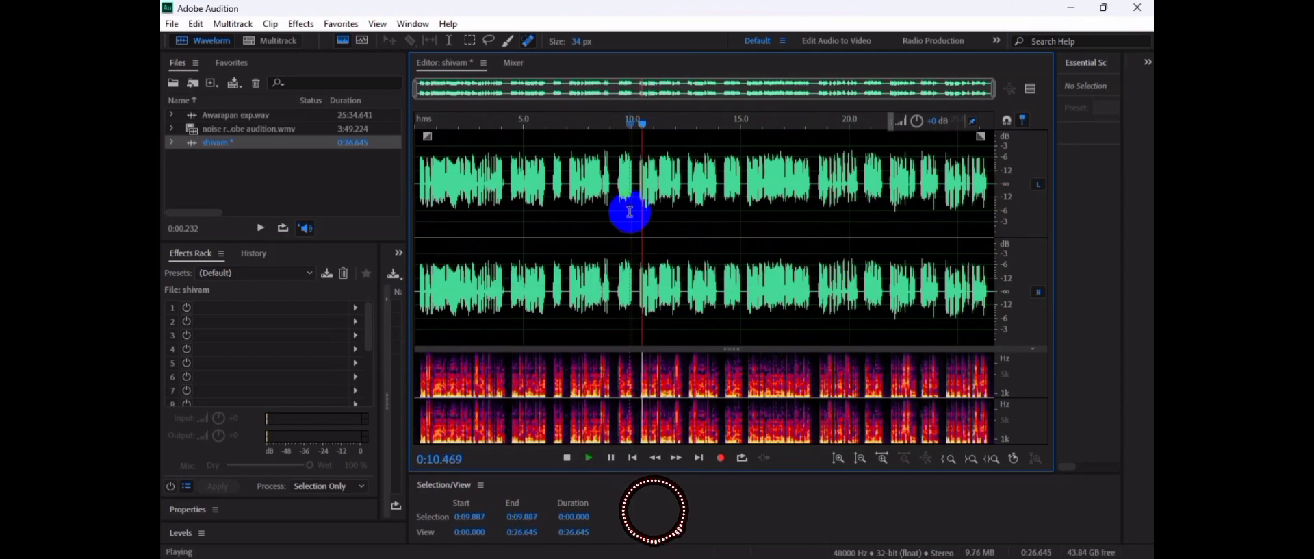